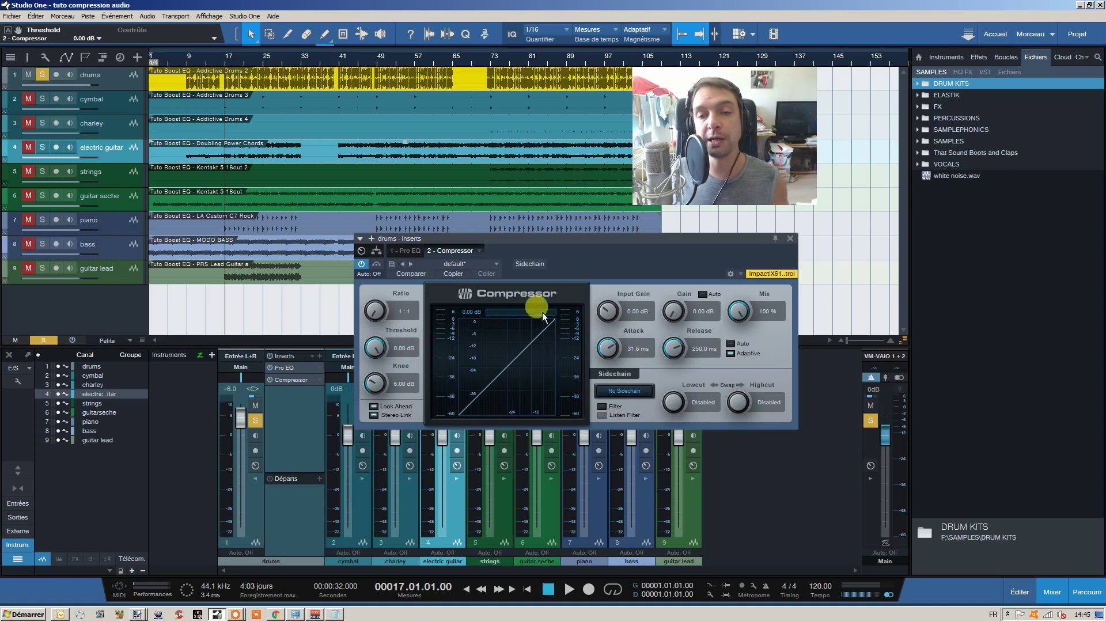
left_click_drag(668, 301, 691, 340)
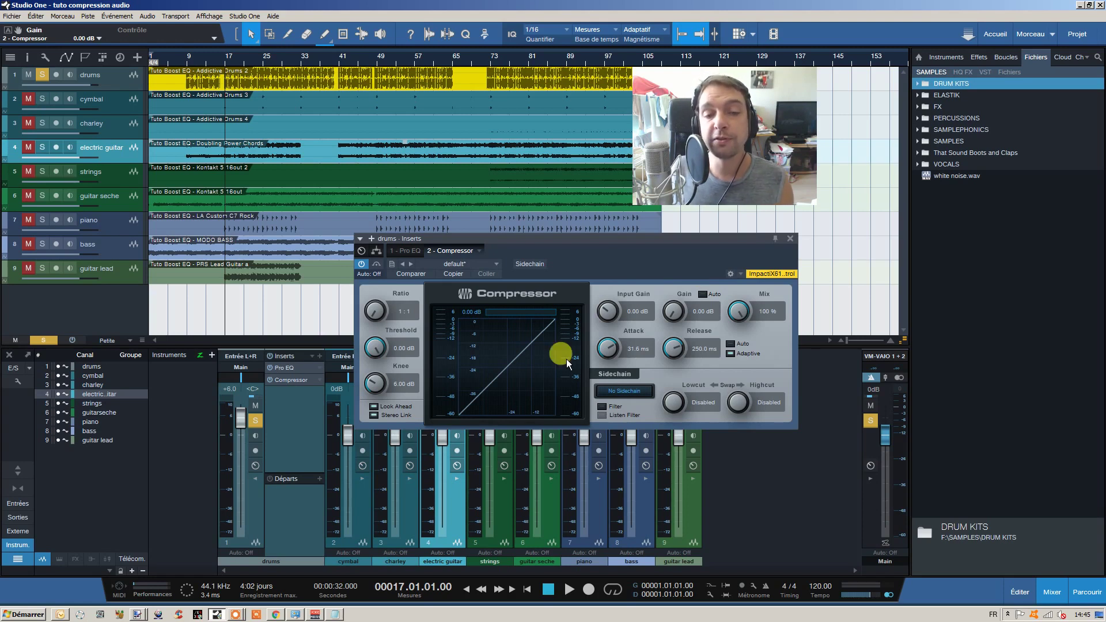
left_click_drag(374, 348, 377, 347)
double_click(377, 347)
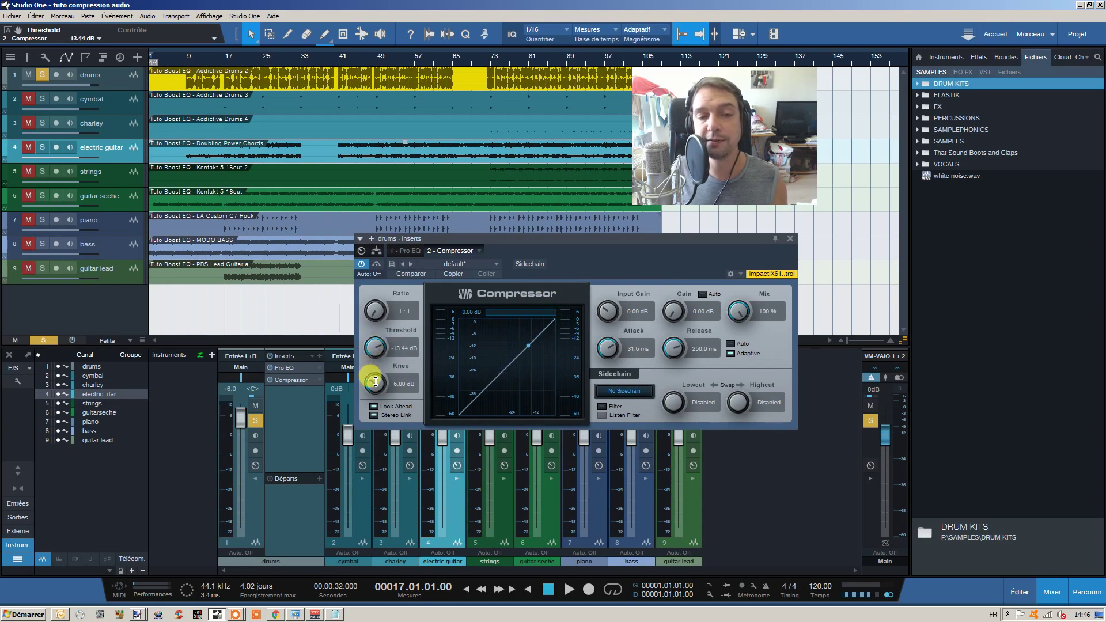
Set the drums compressor's ratio to 2:1 and try a threshold of -10.08 dB before resetting it to 0 dB.
left_click(377, 307)
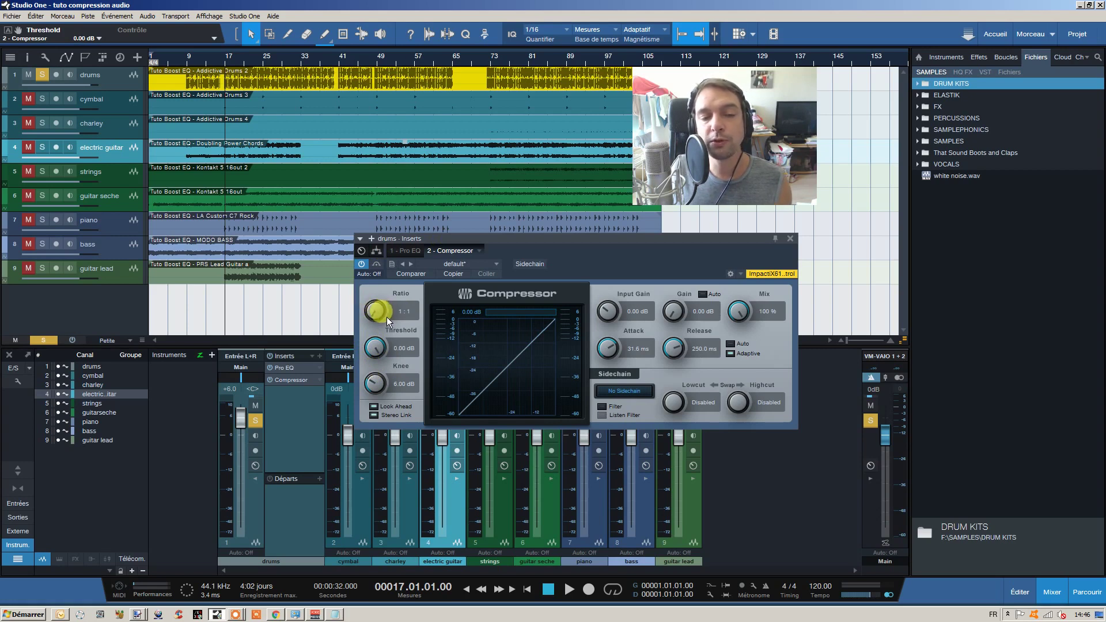
left_click_drag(380, 307, 371, 249)
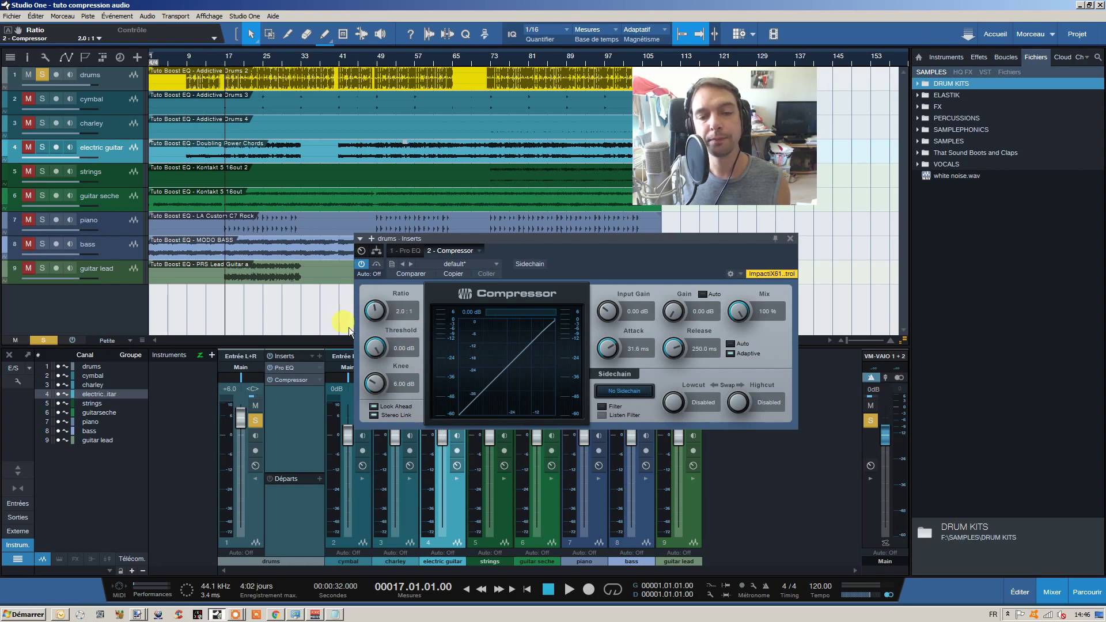
left_click_drag(379, 349, 376, 365)
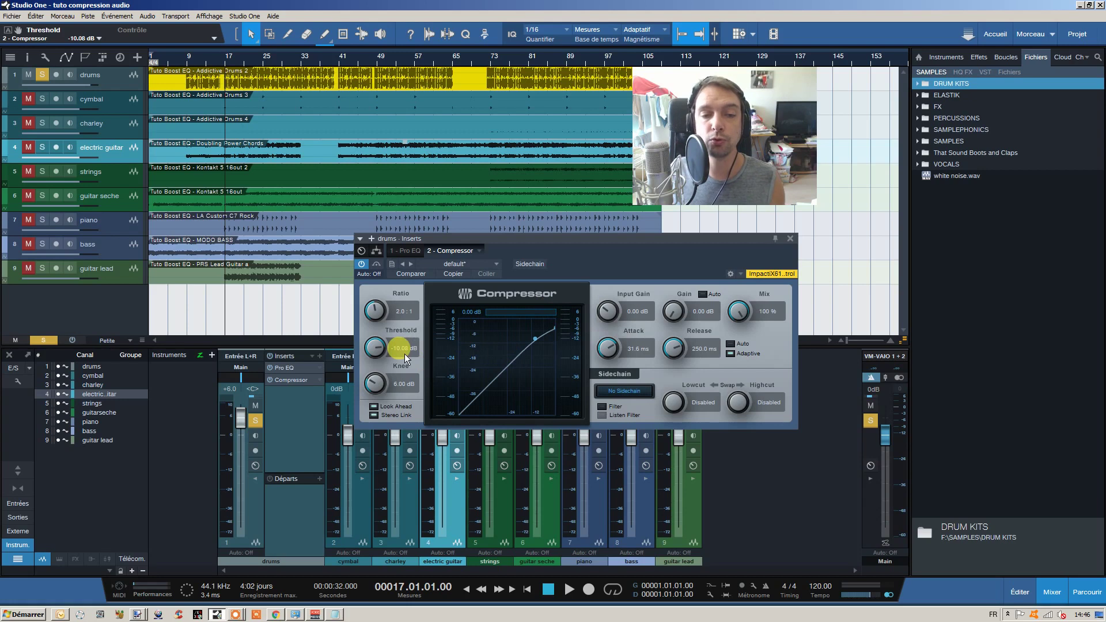
left_click_drag(413, 343, 343, 258)
Lower the compressor threshold to -20.16 dB while playing the drums from bar 17, stop, and lower it further to -25.68 dB.
left_click_drag(209, 55, 229, 56)
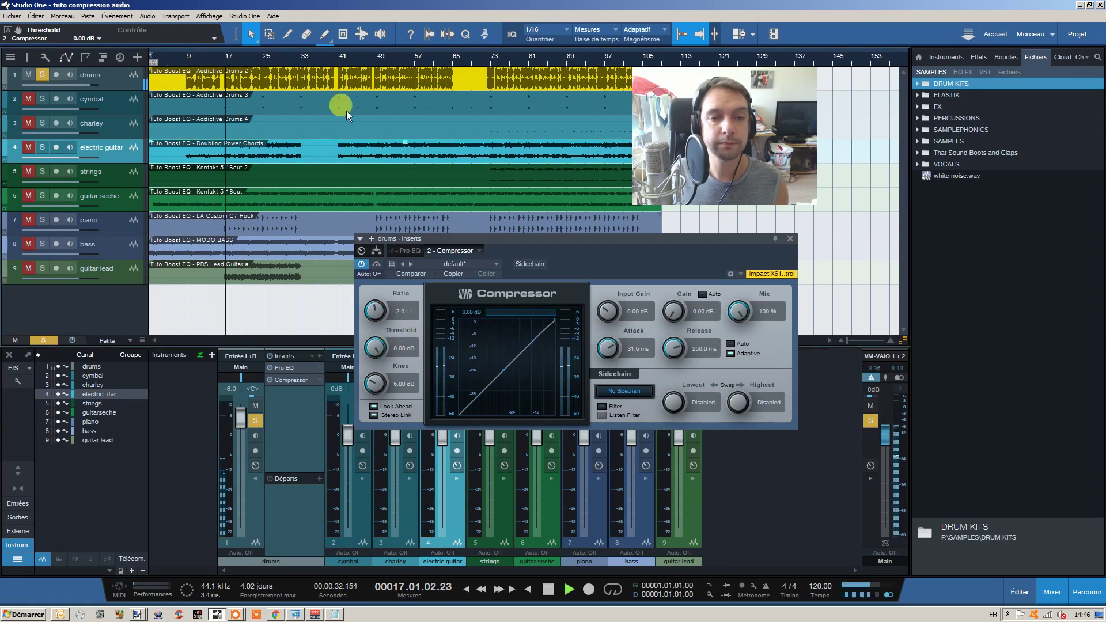
left_click_drag(379, 350, 374, 368)
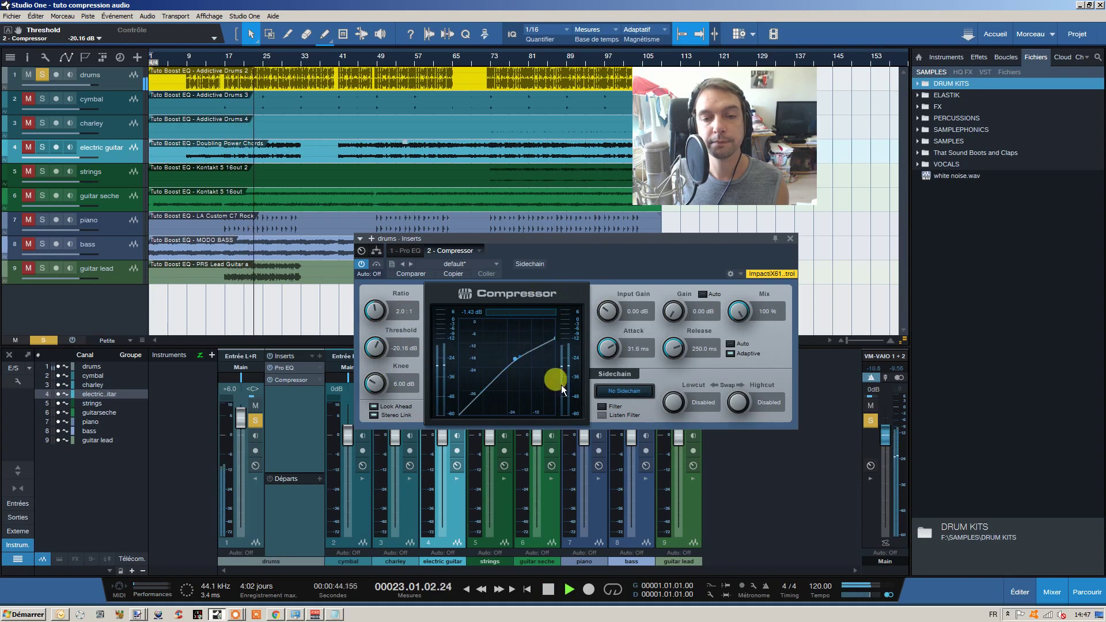
left_click(550, 592)
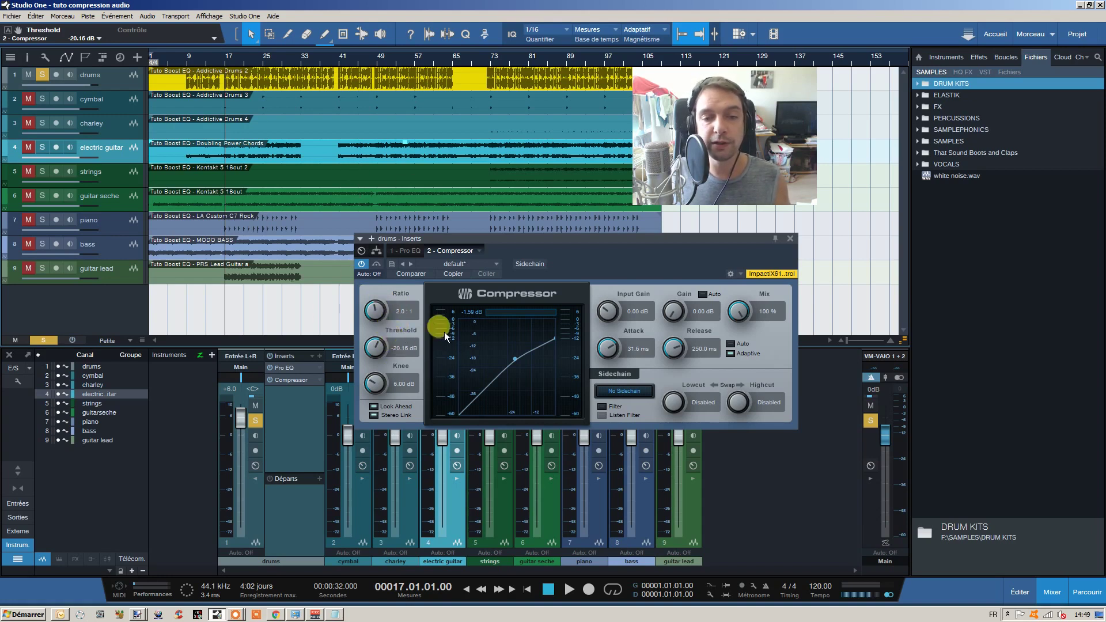
left_click_drag(382, 345, 367, 355)
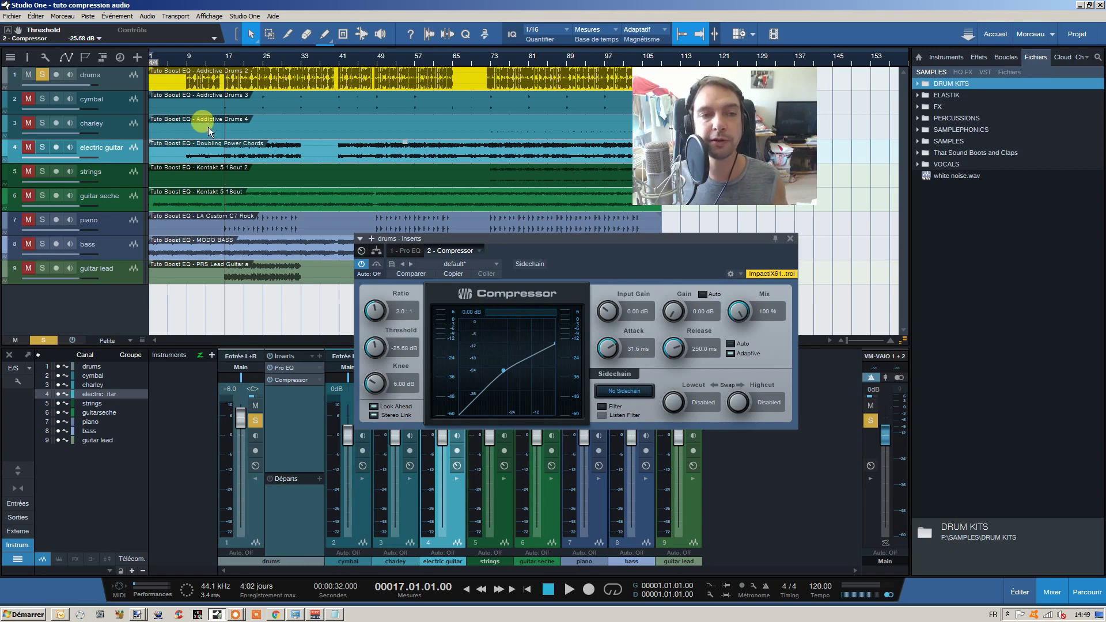
Try a compression ratio of 10.8:1 during playback, stop, and return the ratio to 2:1.
left_click_drag(231, 54, 367, 258)
key("space")
left_click(375, 311)
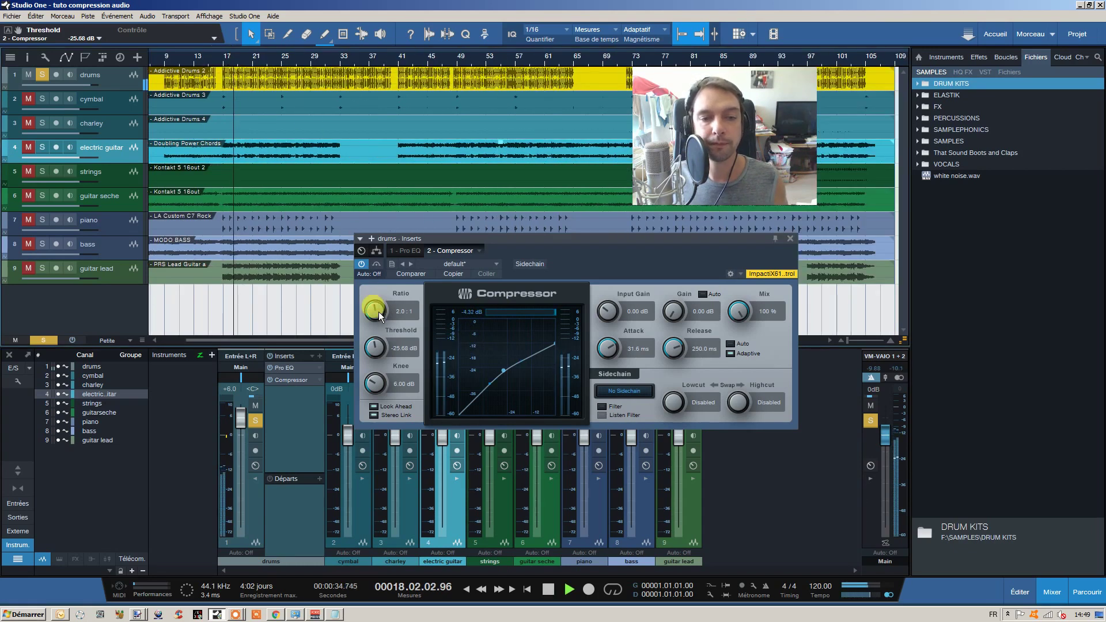
left_click_drag(378, 312, 381, 286)
key("space")
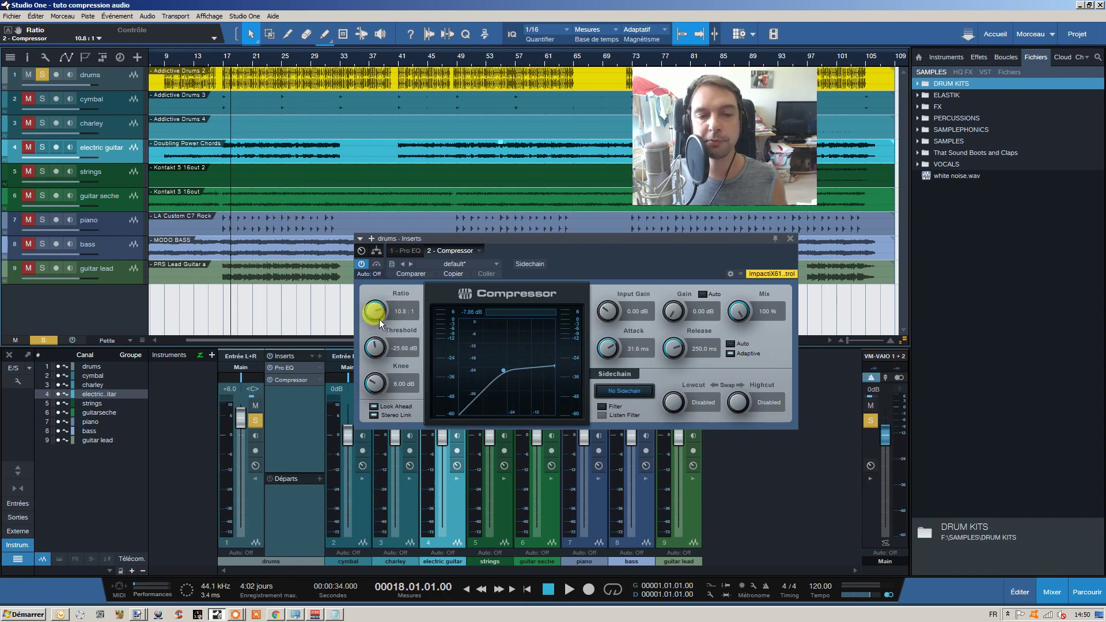
left_click(403, 311)
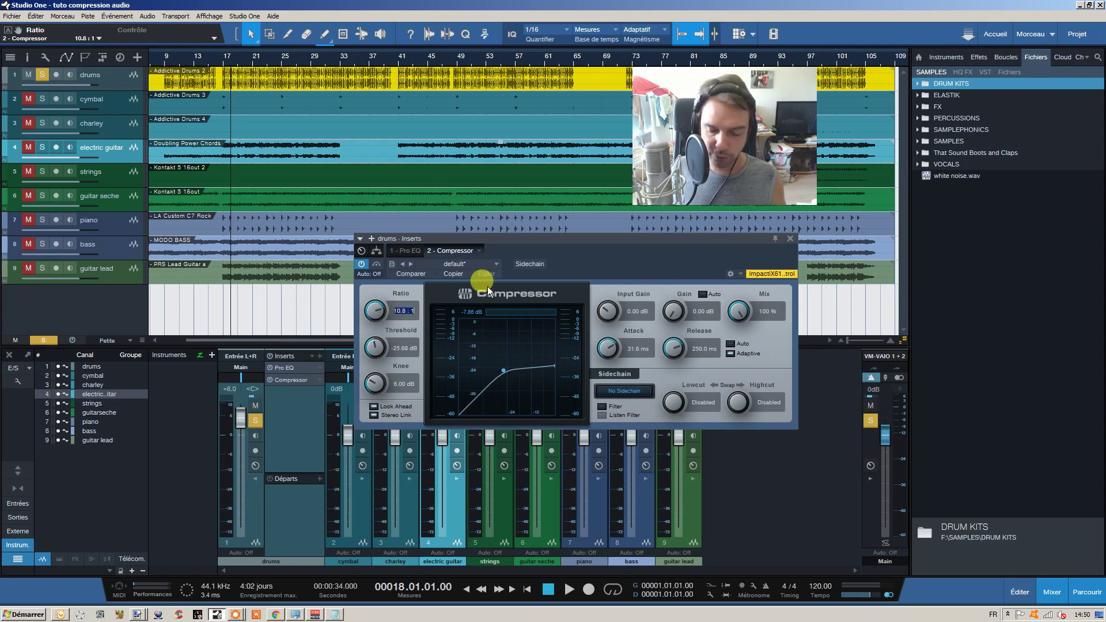
type("2")
key("Return")
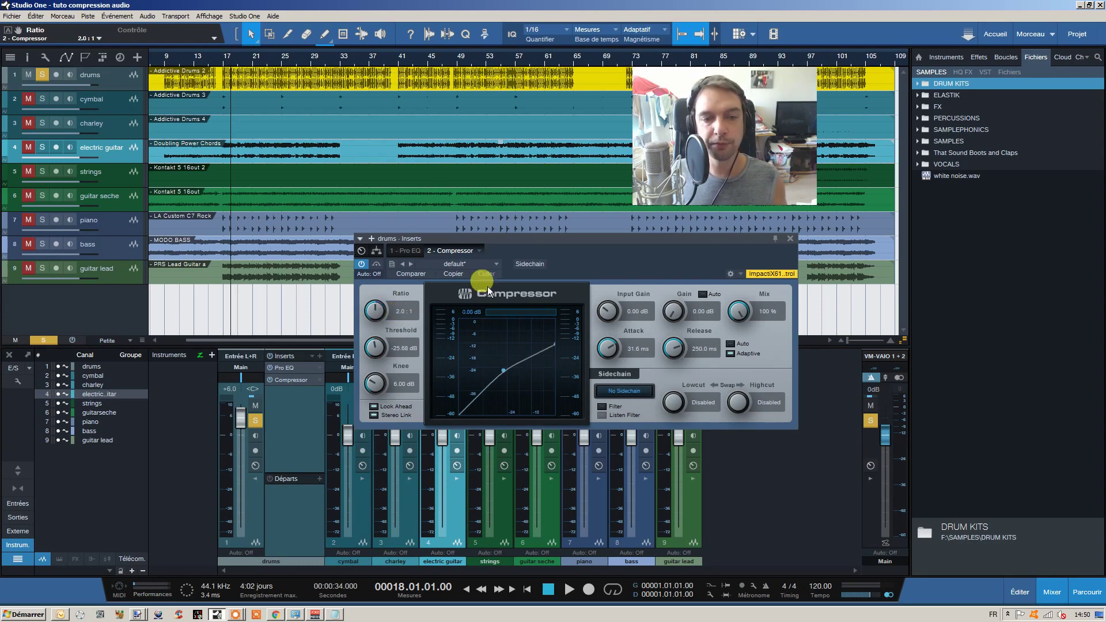
Play the drums from about bar 17 and try compression ratios of 4:1, 6:1 and 8:1 in turn.
left_click(226, 61)
key("space")
left_click(405, 311)
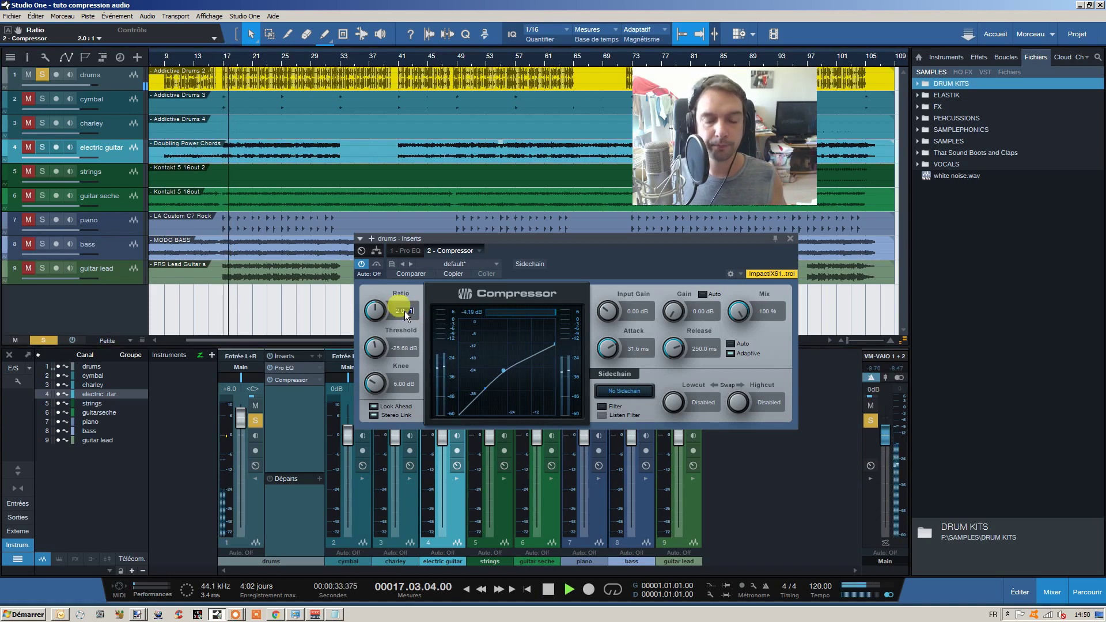
left_click(404, 311)
type("4")
key("Return")
left_click(401, 308)
type("6")
key("Return")
left_click(410, 309)
type("8")
key("Return")
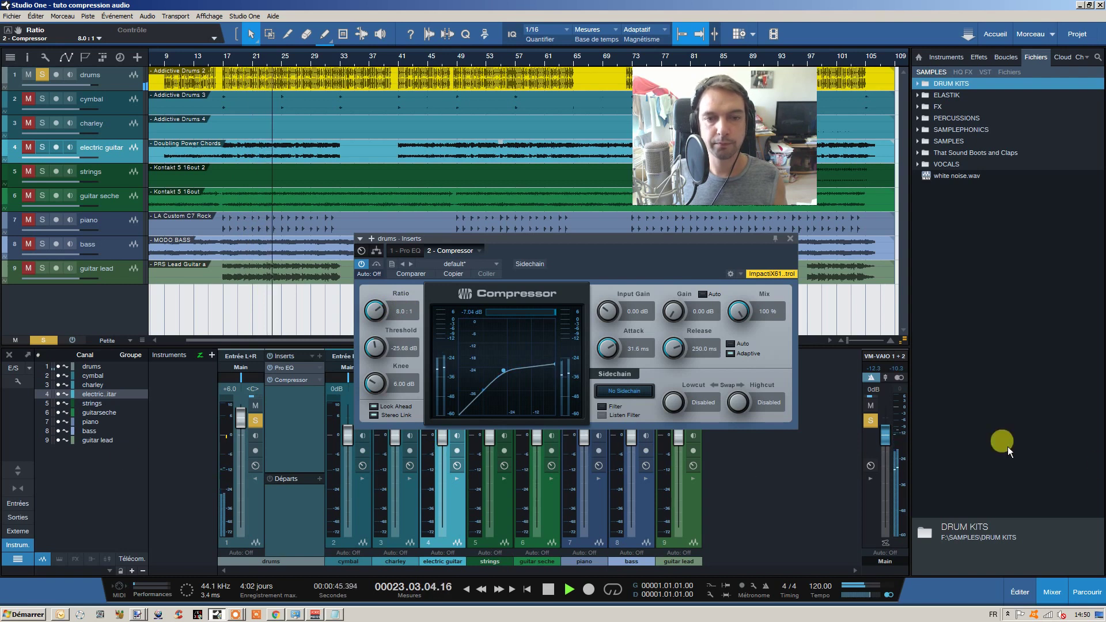
Return the compression ratio to 2:1 during playback and stop the transport.
left_click(402, 310)
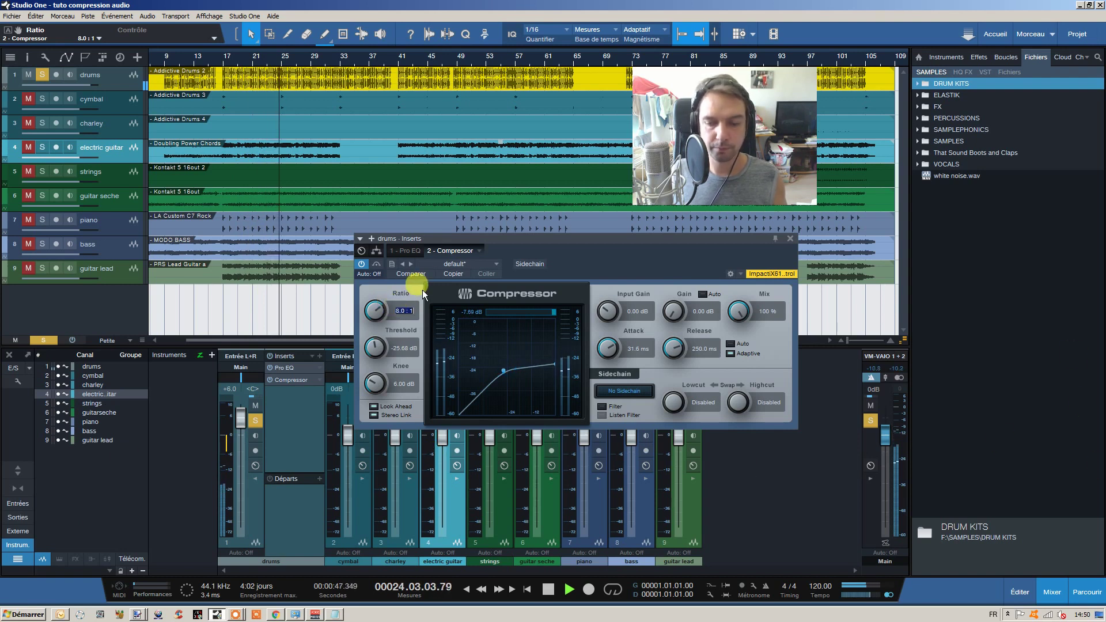
type("2")
key("Return")
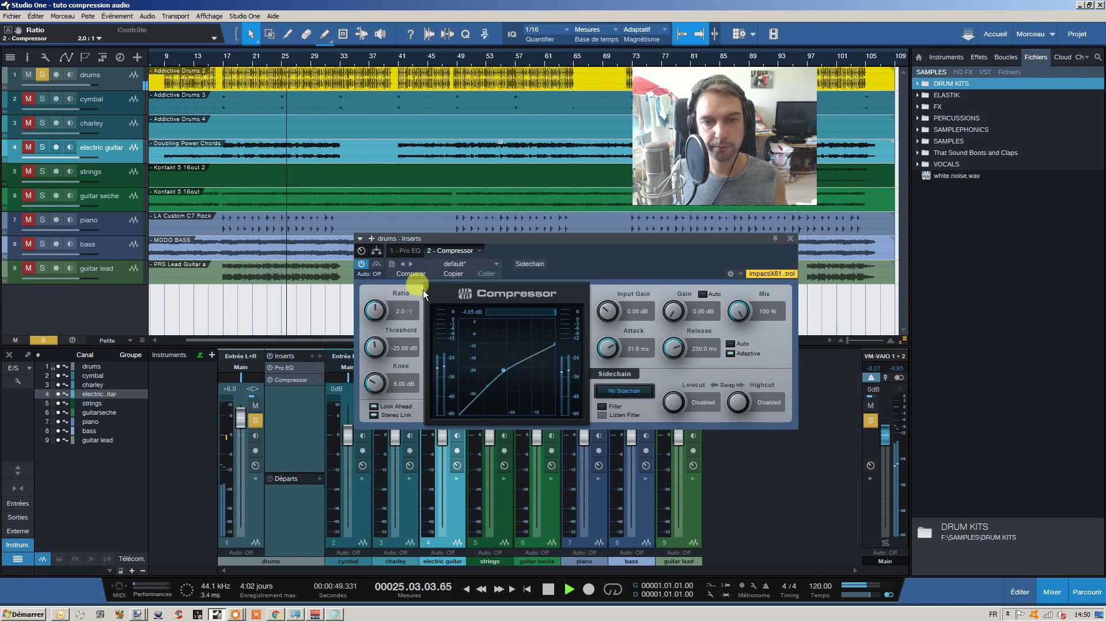
left_click(548, 589)
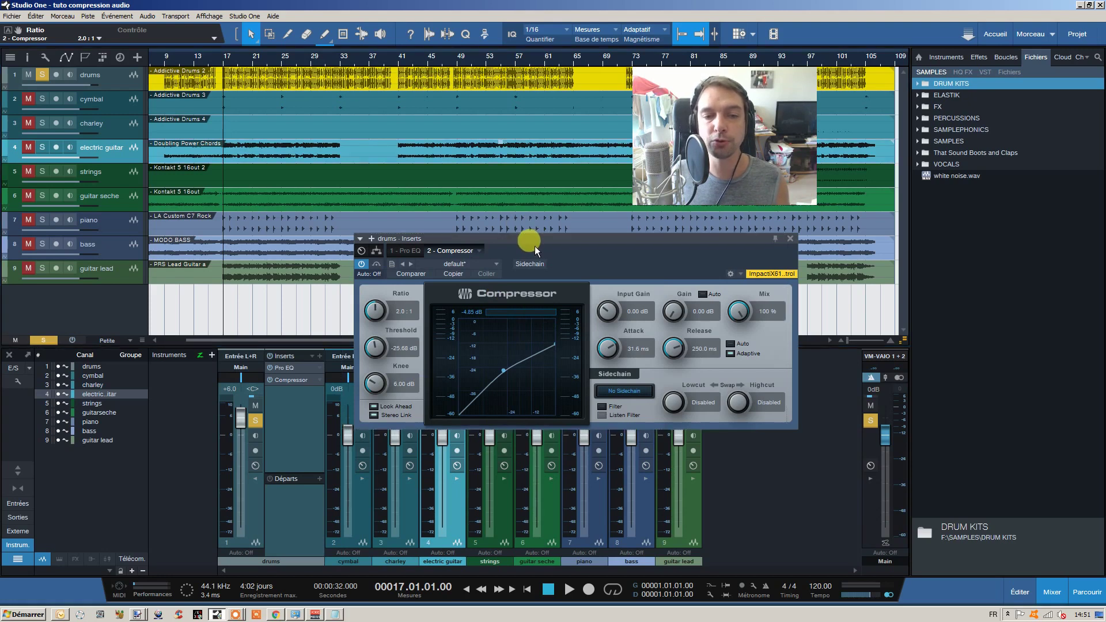
Bypass and re-enable the drums compressor, and raise its ratio to 4:1.
left_click_drag(534, 246, 523, 247)
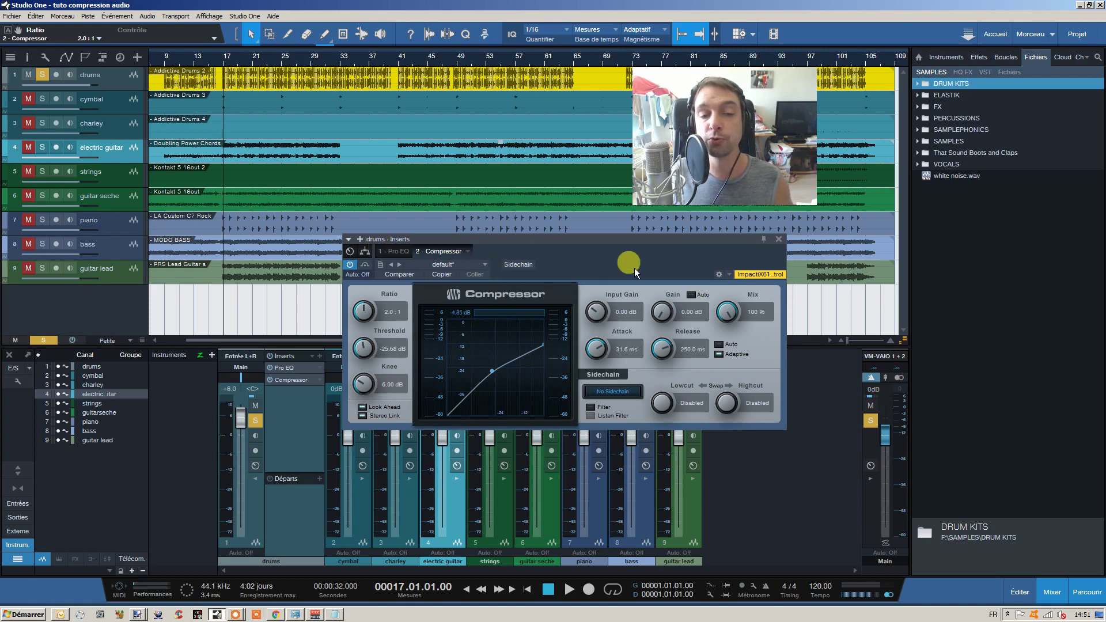
left_click(350, 265)
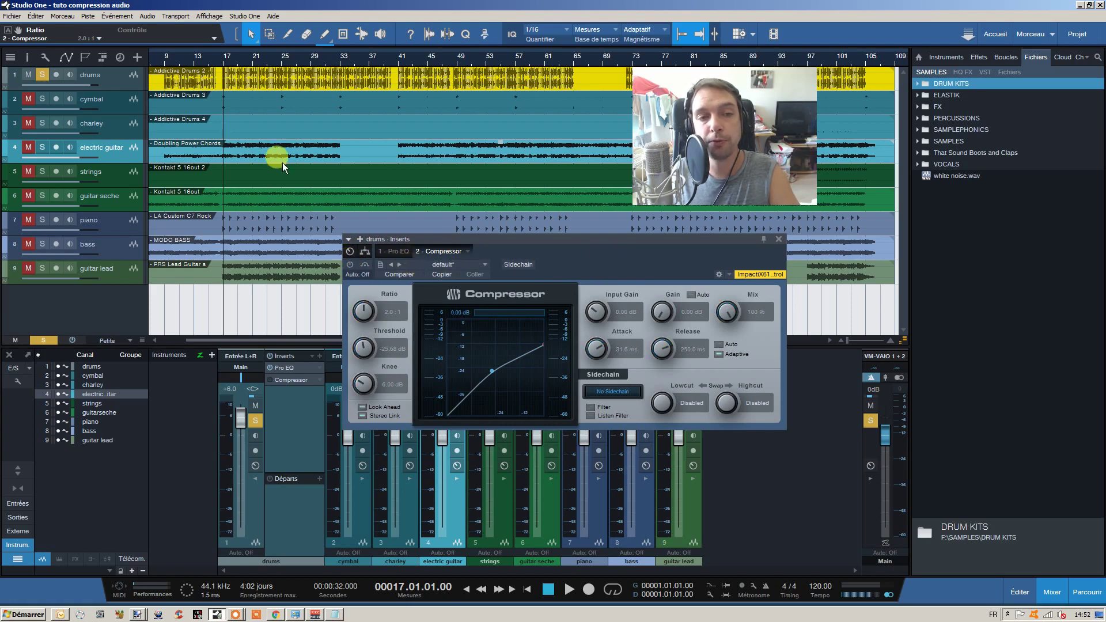
left_click(350, 264)
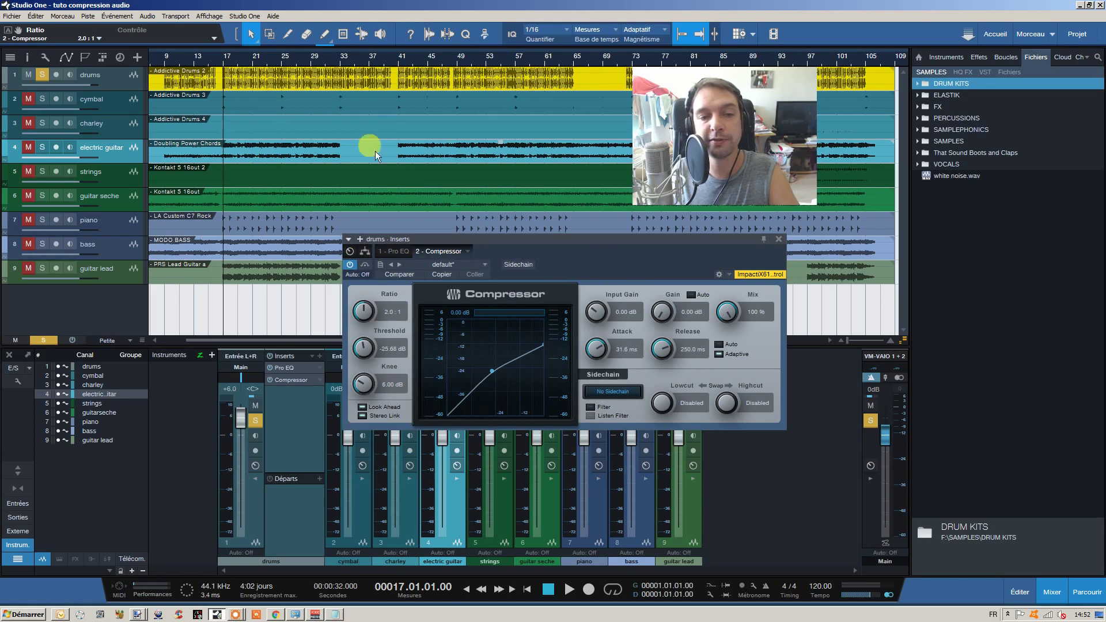
left_click_drag(369, 303, 362, 291)
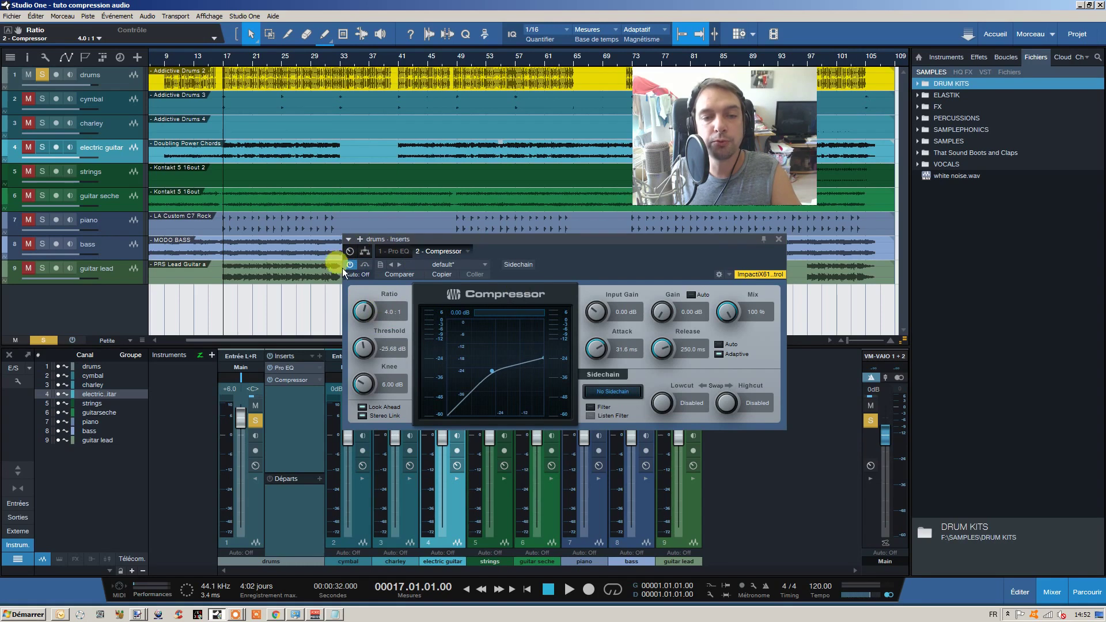
Play the drums with the compressor on and bypassed to compare the sound, stop, and re-enable the compressor.
key("space")
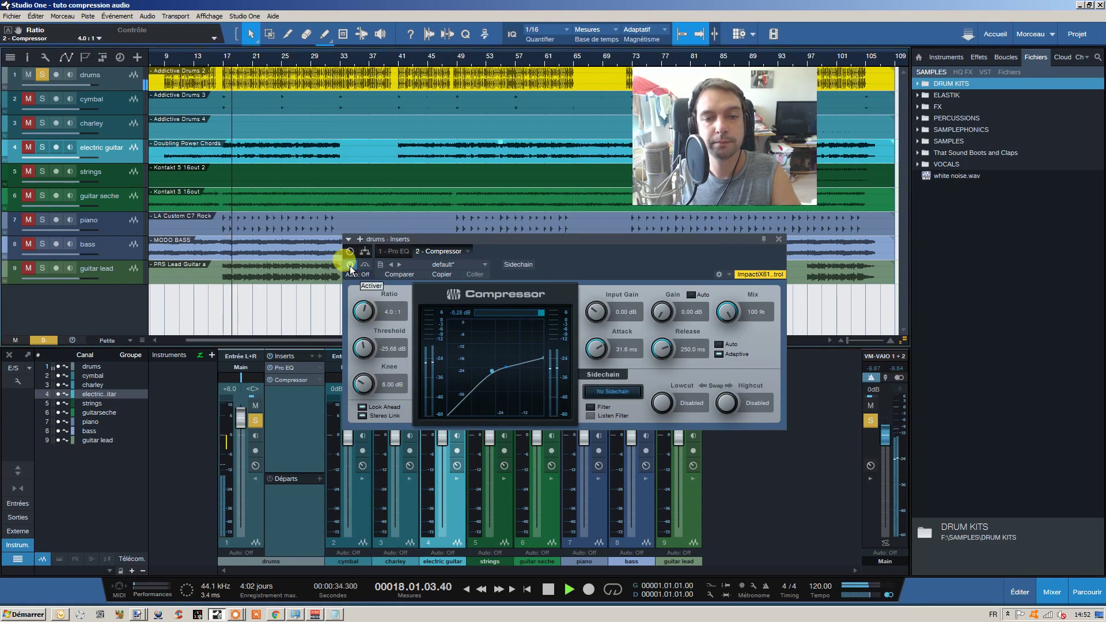
left_click(350, 265)
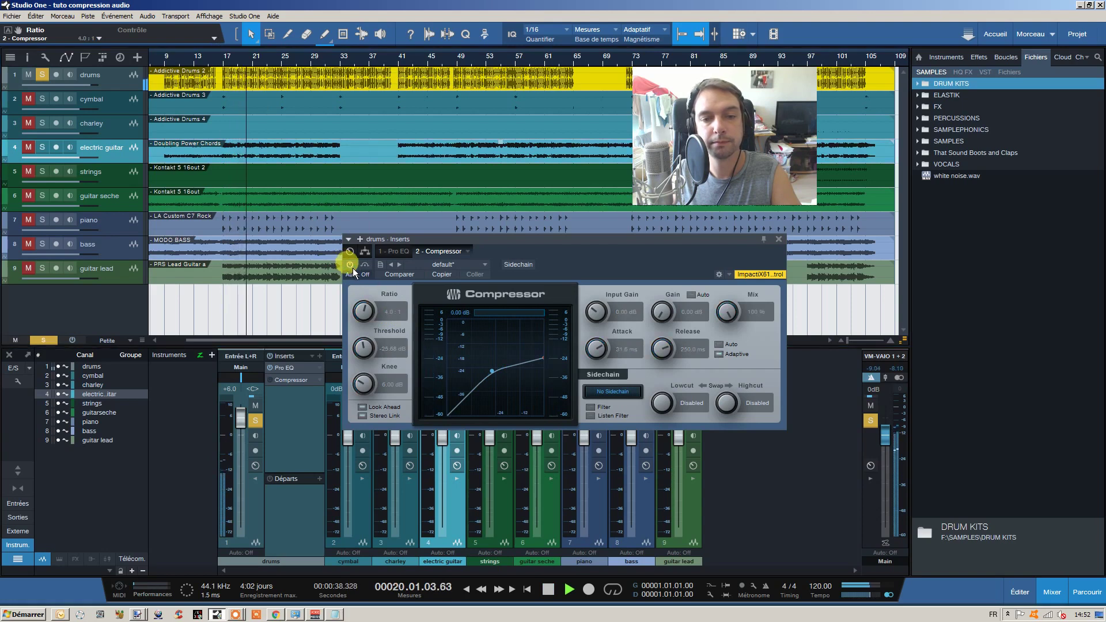
left_click(547, 589)
left_click(349, 265)
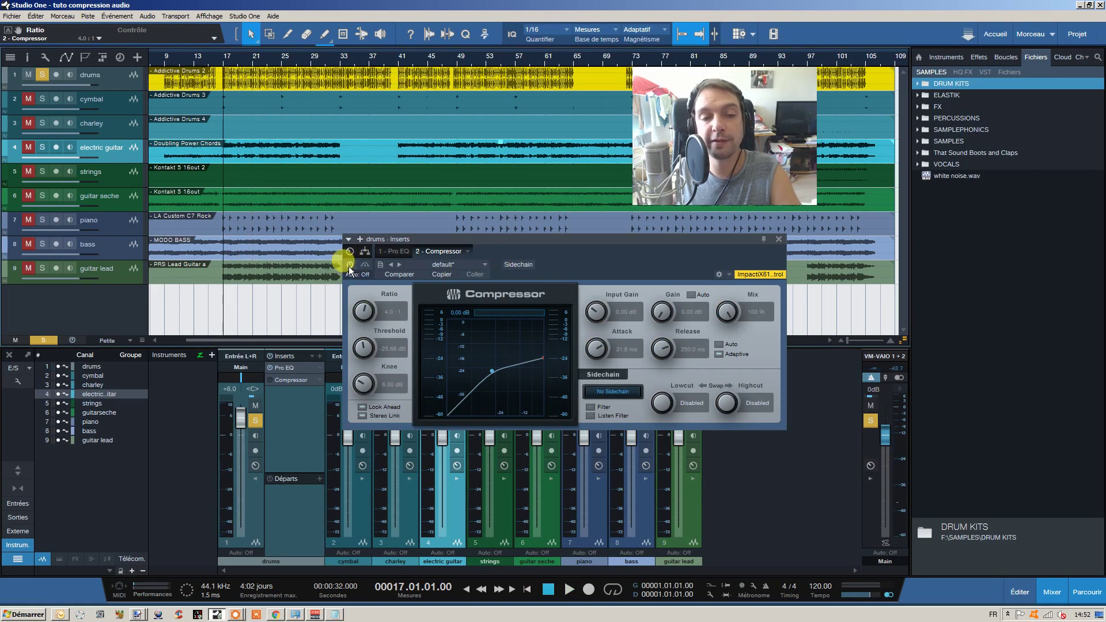
left_click(348, 266)
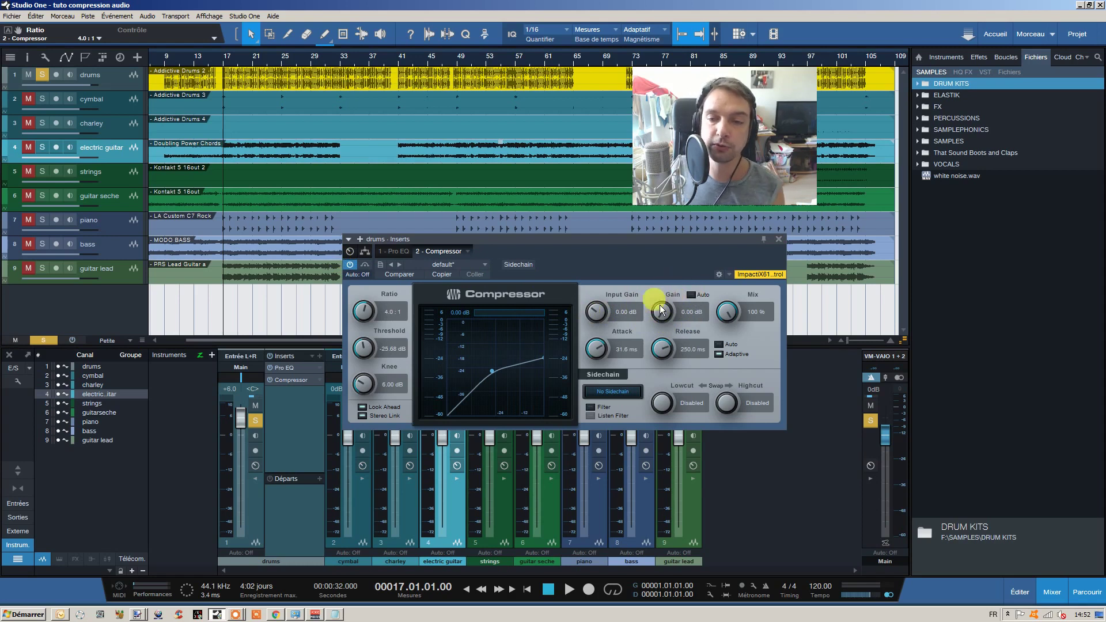
Raise the compressor's output gain to 3.60 dB during playback, comparing against the bypassed drums, and stop with the compressor enabled.
left_click(350, 265)
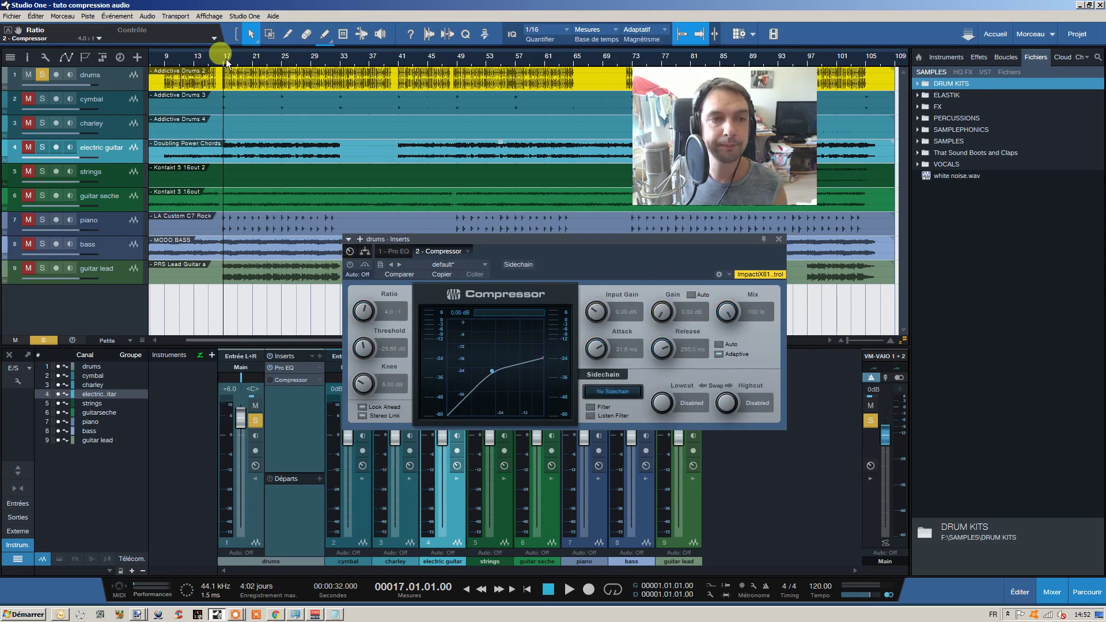
key("space")
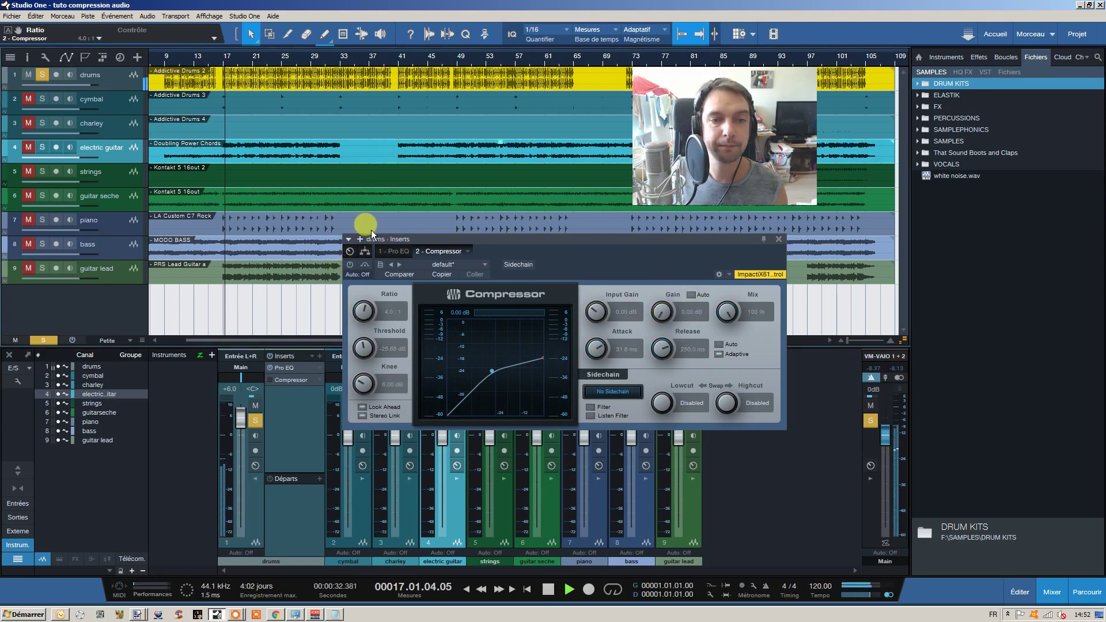
left_click(349, 265)
mouse_move(662, 306)
left_mouse_down()
mouse_move(659, 289)
mouse_move(656, 299)
left_mouse_up()
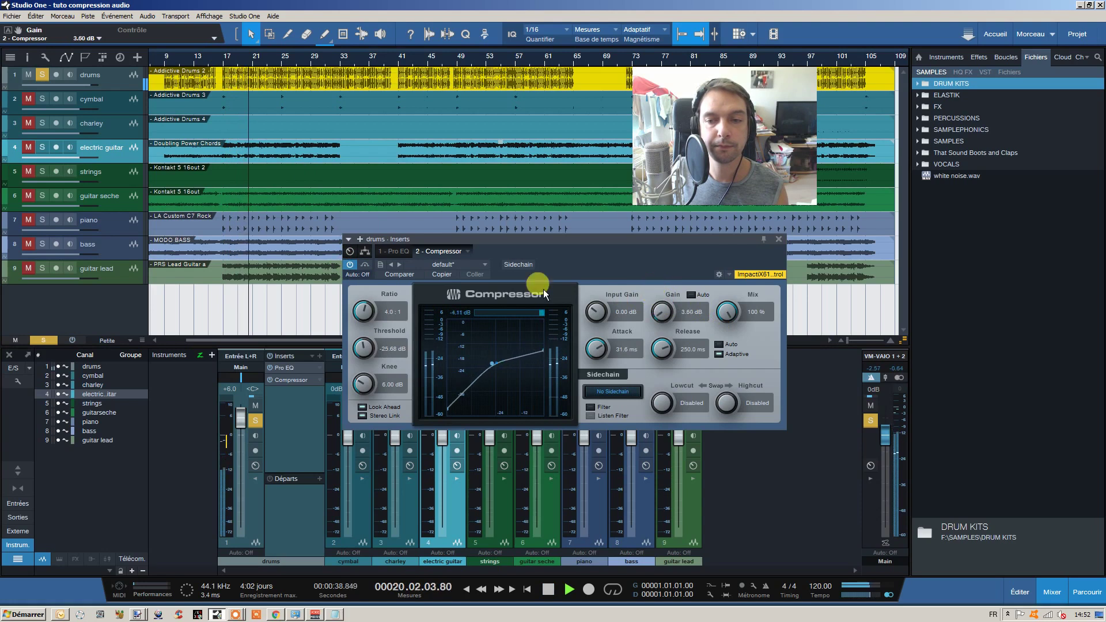
left_click(349, 264)
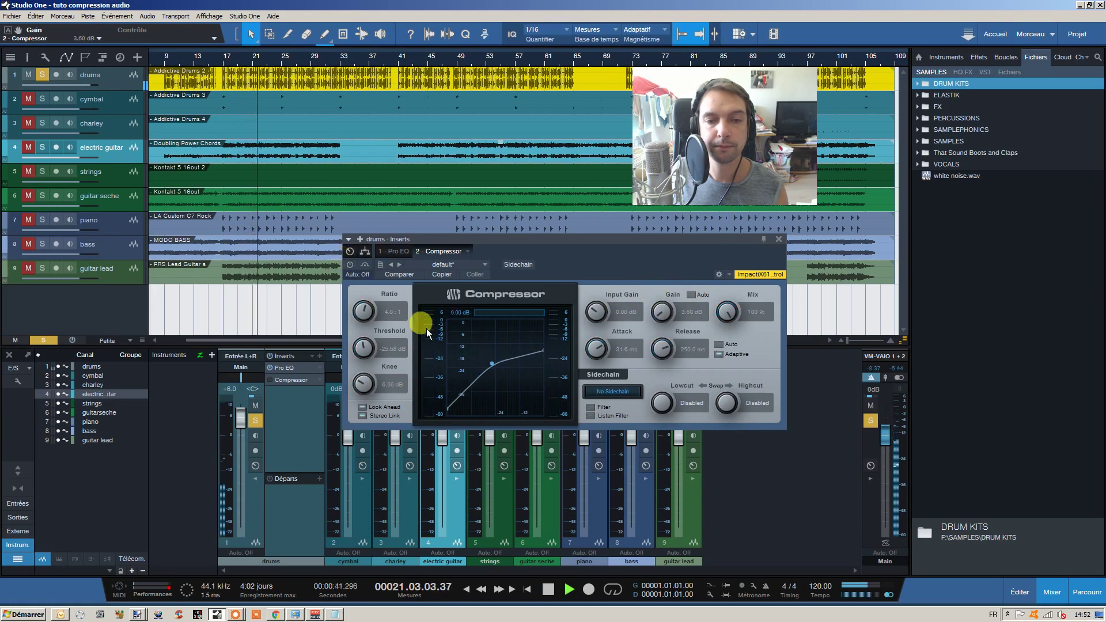
left_click(350, 263)
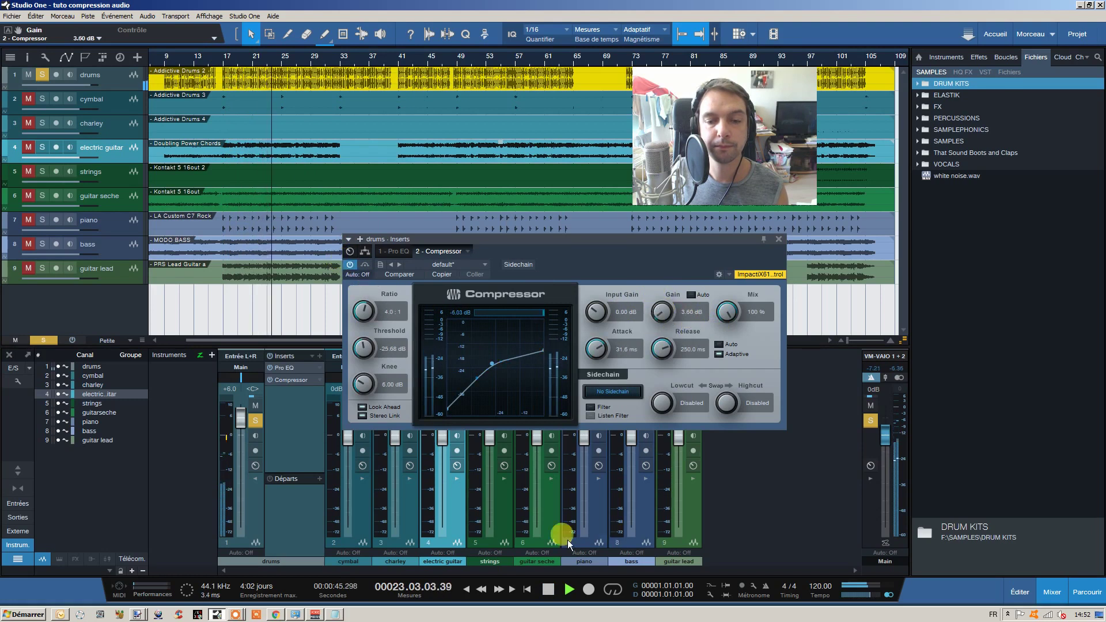
left_click(554, 586)
Set the compressor's output gain to exactly 3.84 dB.
left_click(697, 316)
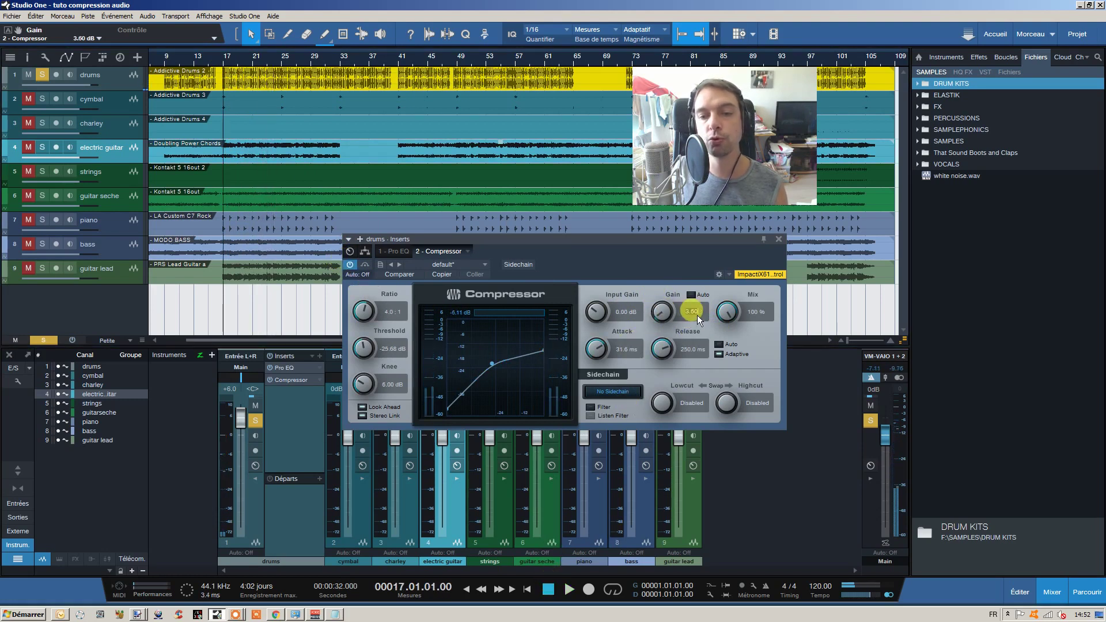
key("BackSpace")
key("BackSpace")
key("BackSpace")
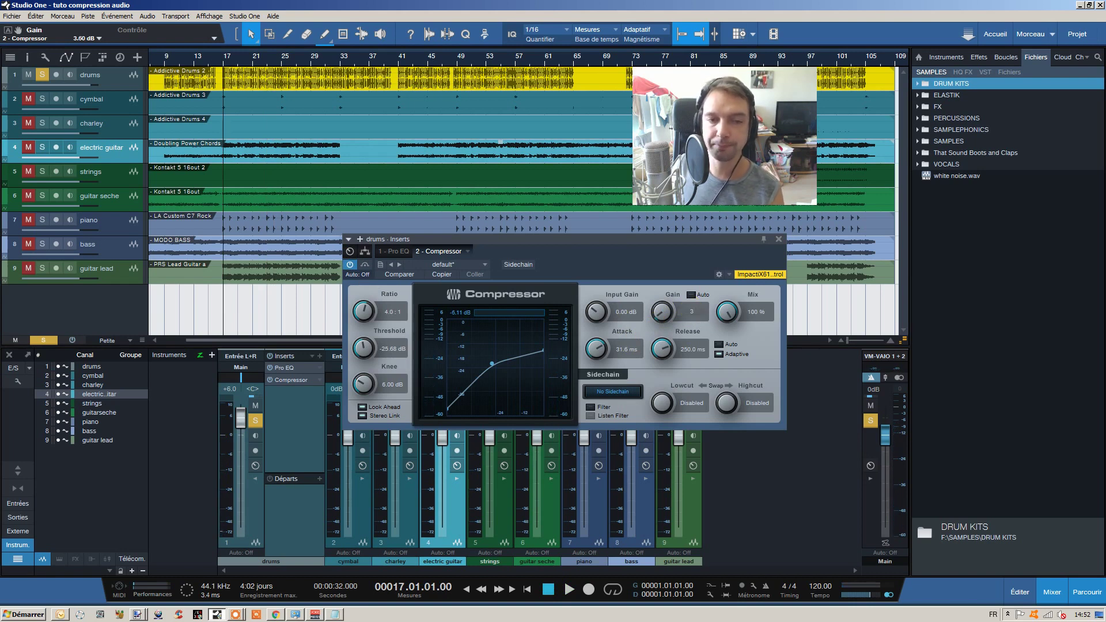
type(".84")
key("Return")
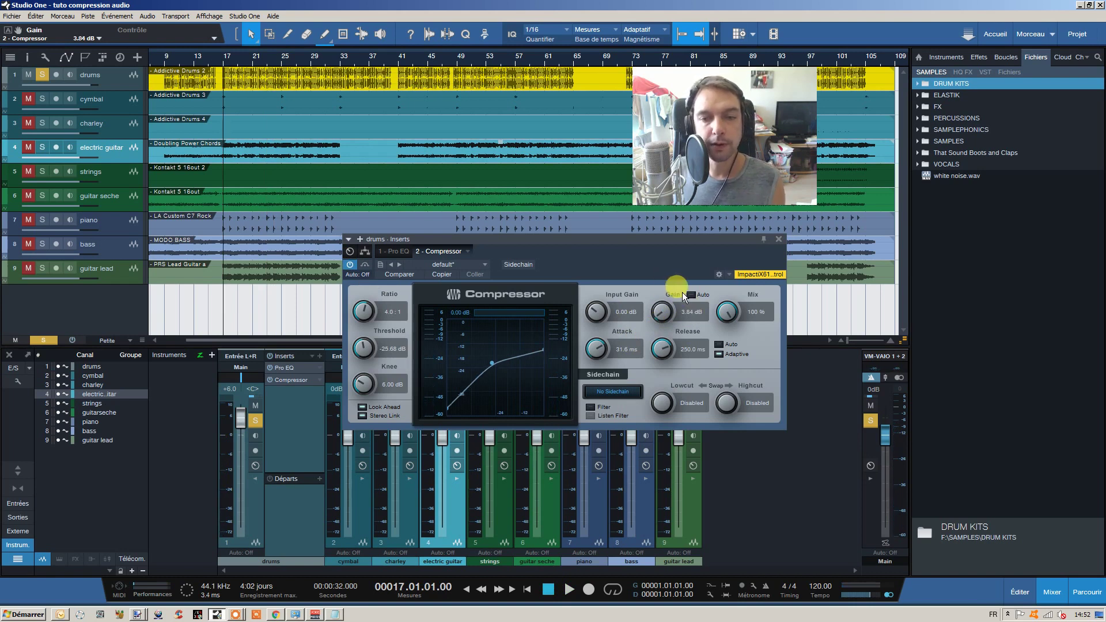
Set the compressor's output gain to 2.88 dB and move the plug-in window slightly up.
left_click_drag(686, 316, 676, 316)
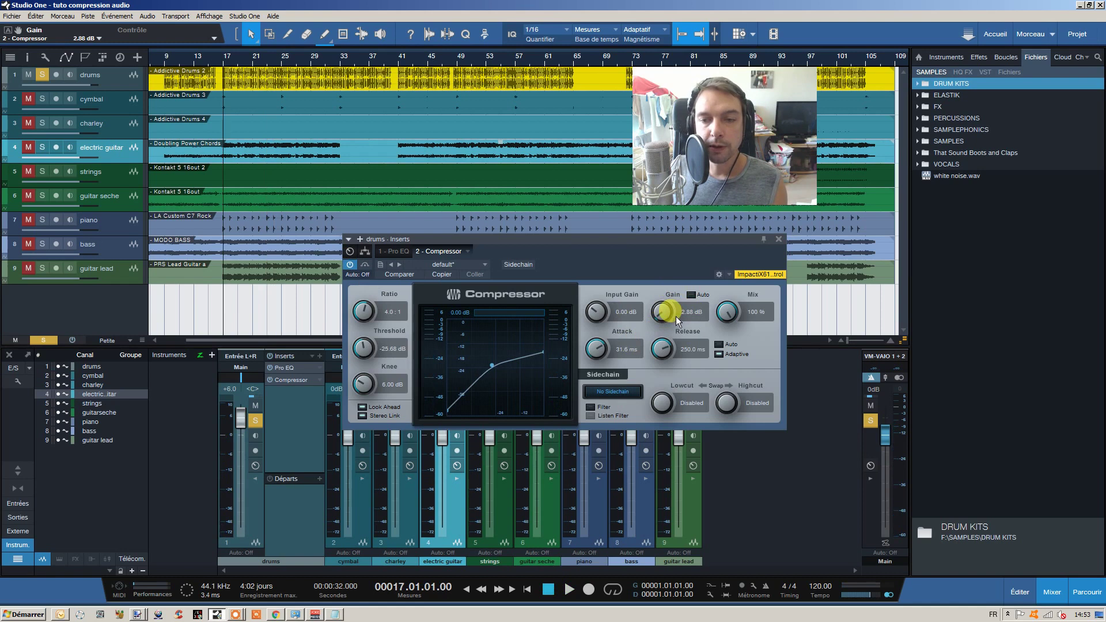
left_click_drag(547, 251, 517, 212)
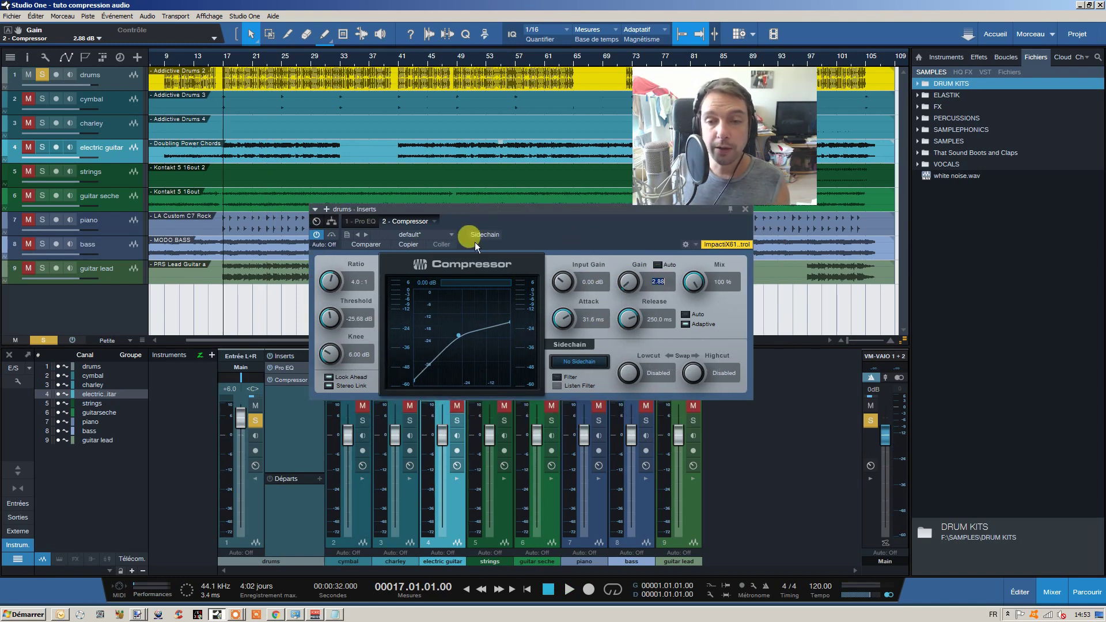
left_click(609, 256)
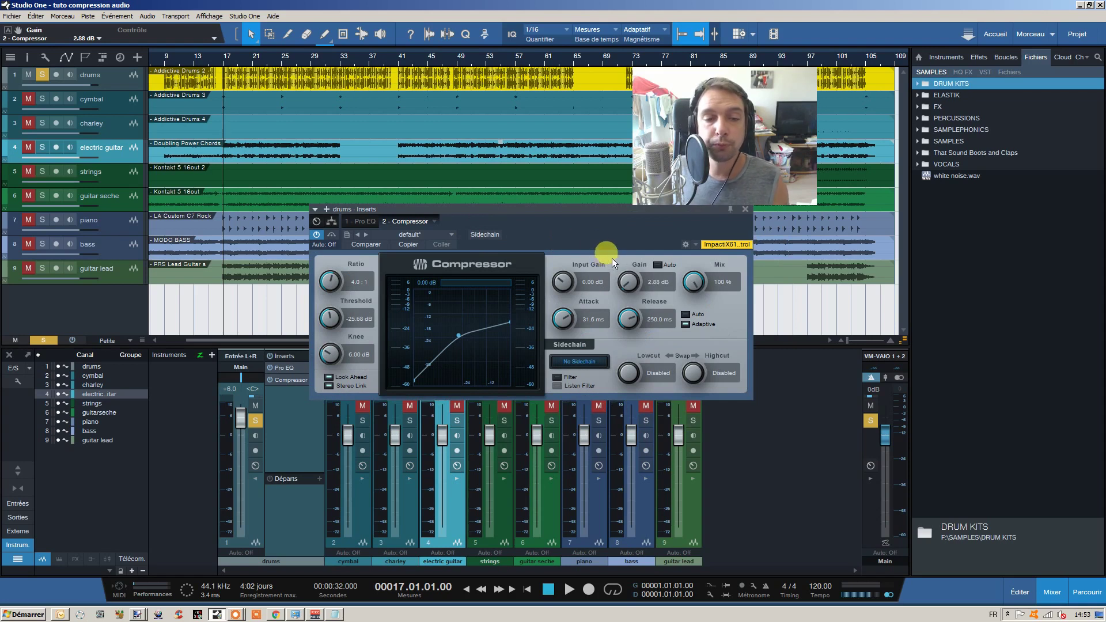